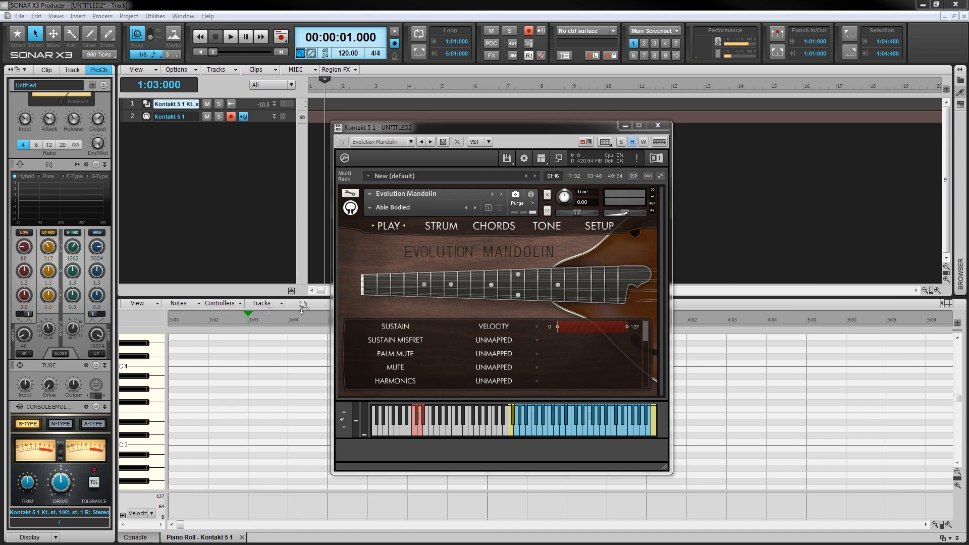
# Show the legato range and bend range options in the Setup page of the Evolution Mandolin instrument.
pyautogui.click(603, 227)
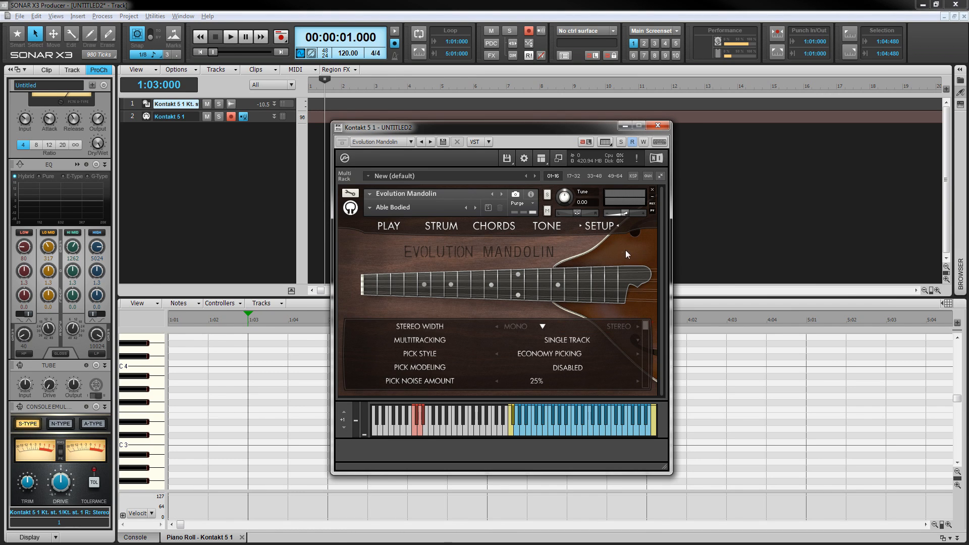
pyautogui.moveTo(646, 325); pyautogui.dragTo(648, 419)
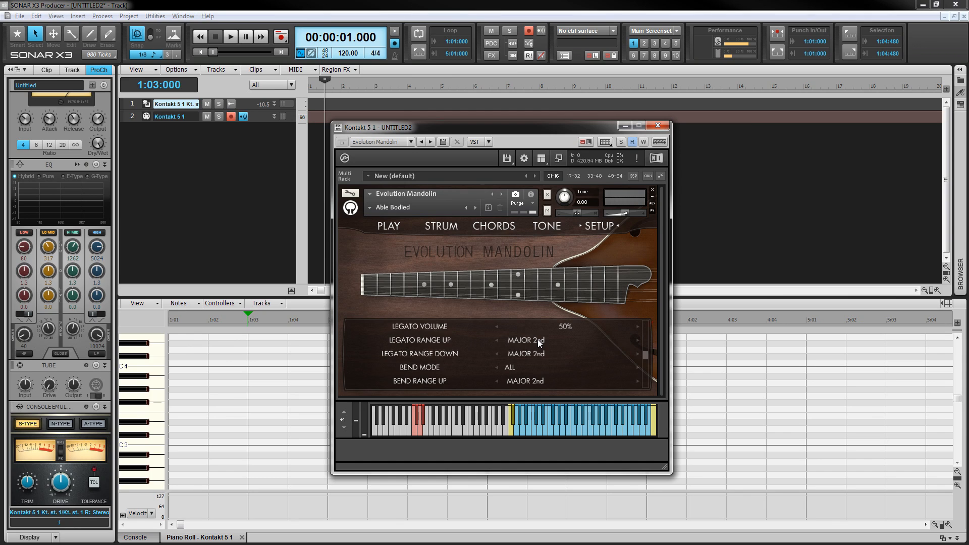
pyautogui.moveTo(537, 341)
pyautogui.mouseDown()
pyautogui.moveTo(541, 349)
pyautogui.moveTo(535, 335)
pyautogui.mouseUp()
pyautogui.rightClick(520, 341)
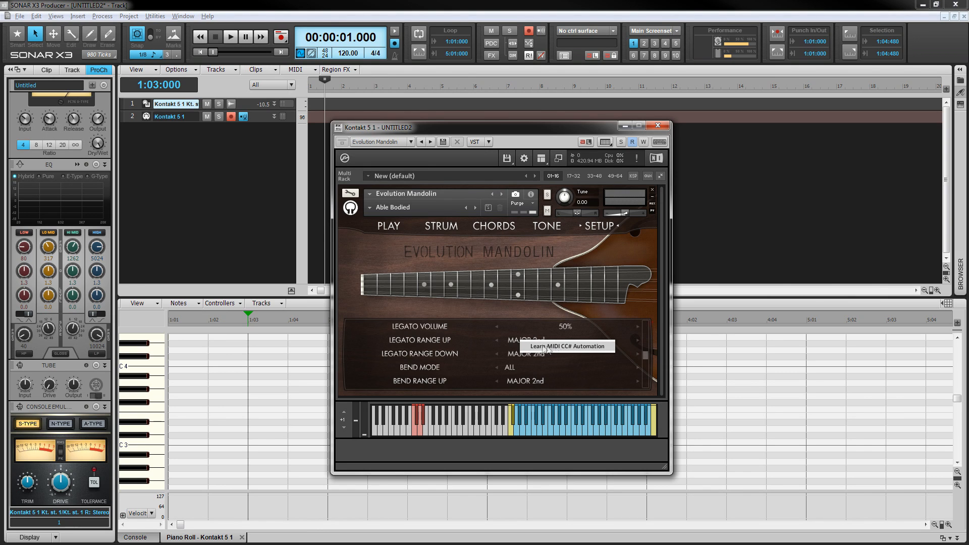
pyautogui.click(501, 338)
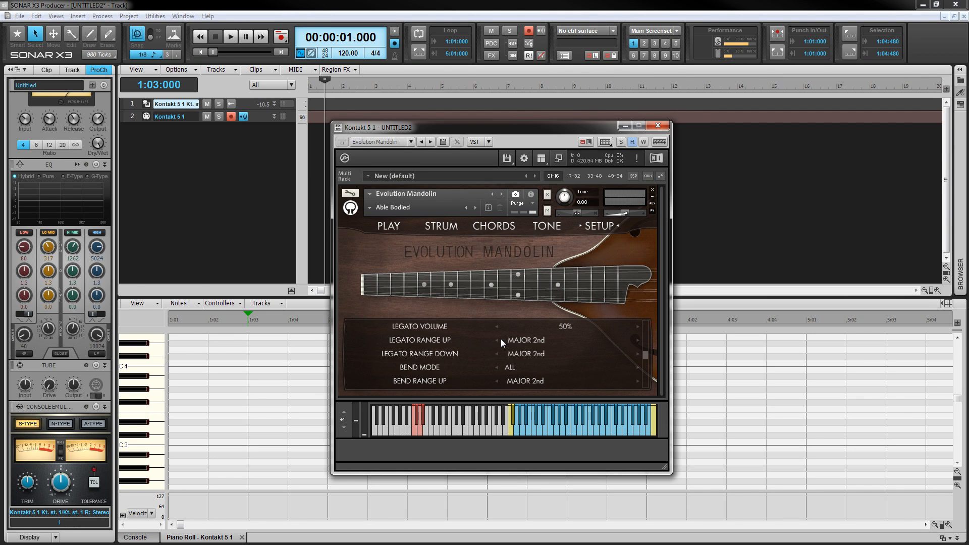
# Set the Evolution Mandolin's MIDI channel to omni and close the instrument window.
pyautogui.click(532, 195)
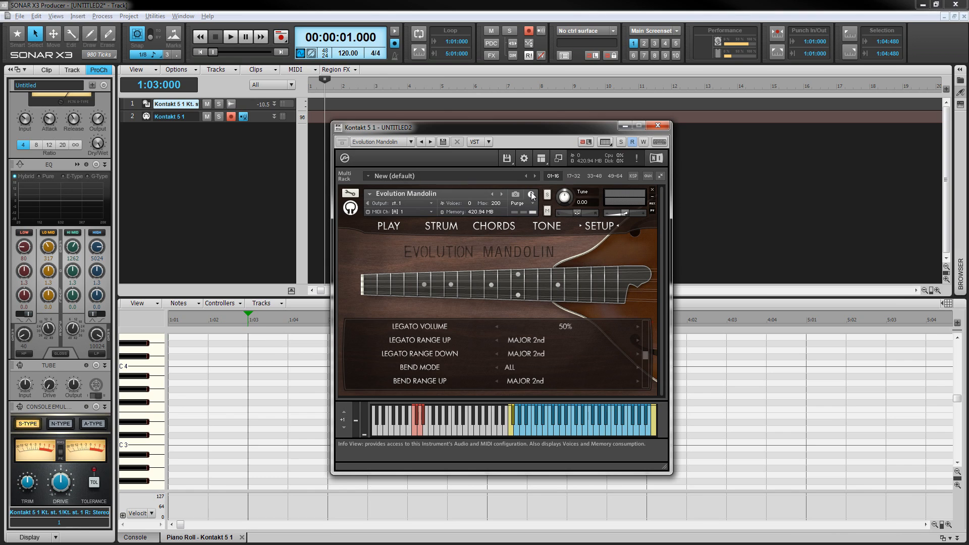
pyautogui.click(432, 210)
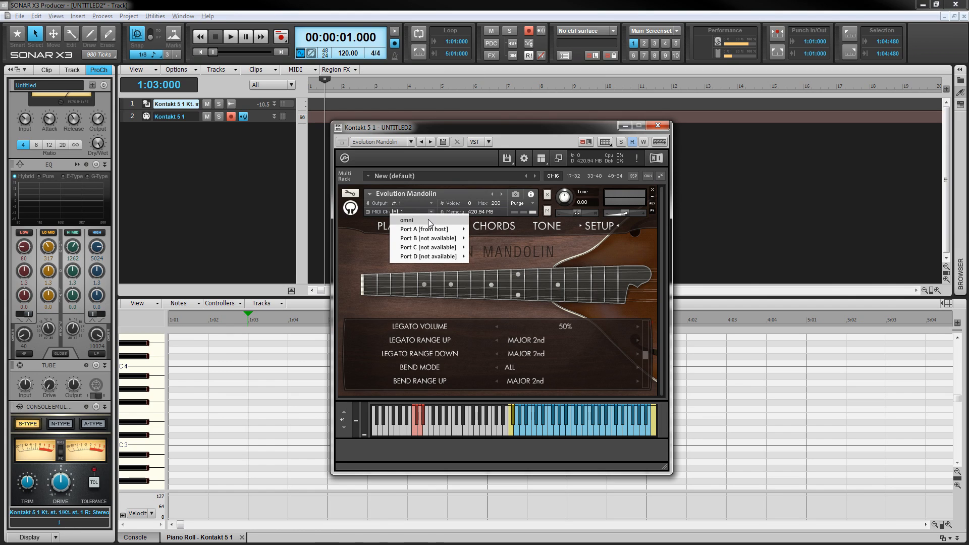
pyautogui.click(428, 221)
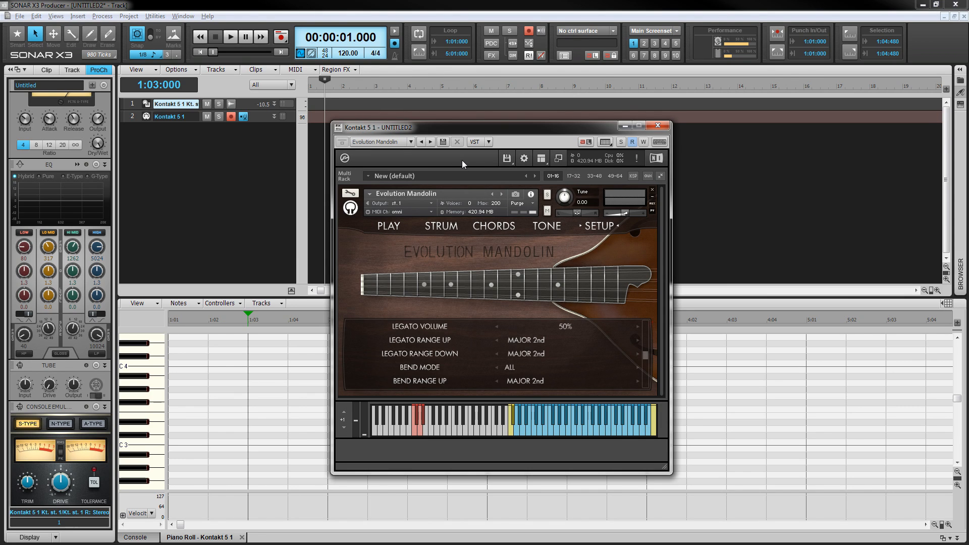
pyautogui.click(656, 124)
# Record two overlapping notes, G3 followed by A3, on the Kontakt MIDI track starting at bar 2.
pyautogui.press('w')
pyautogui.press('r')
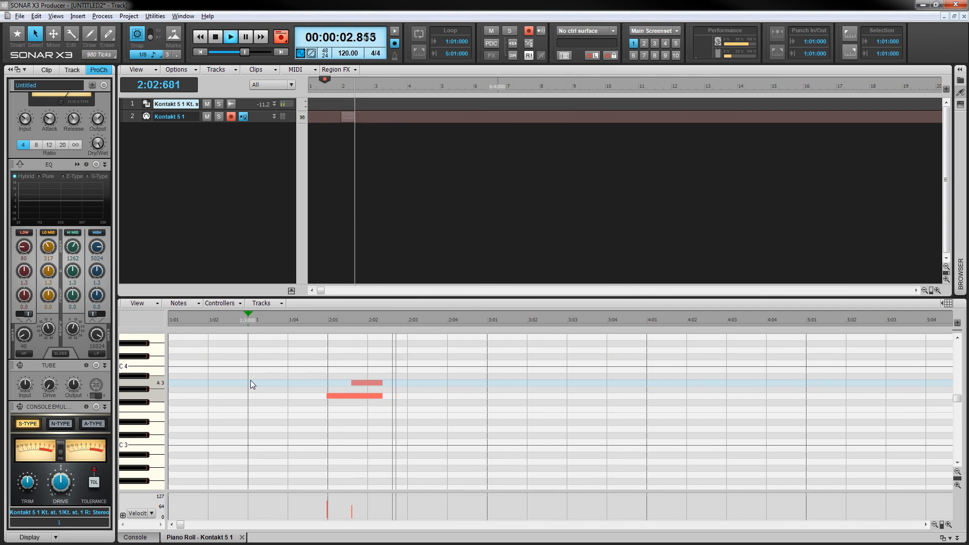
pyautogui.press('space')
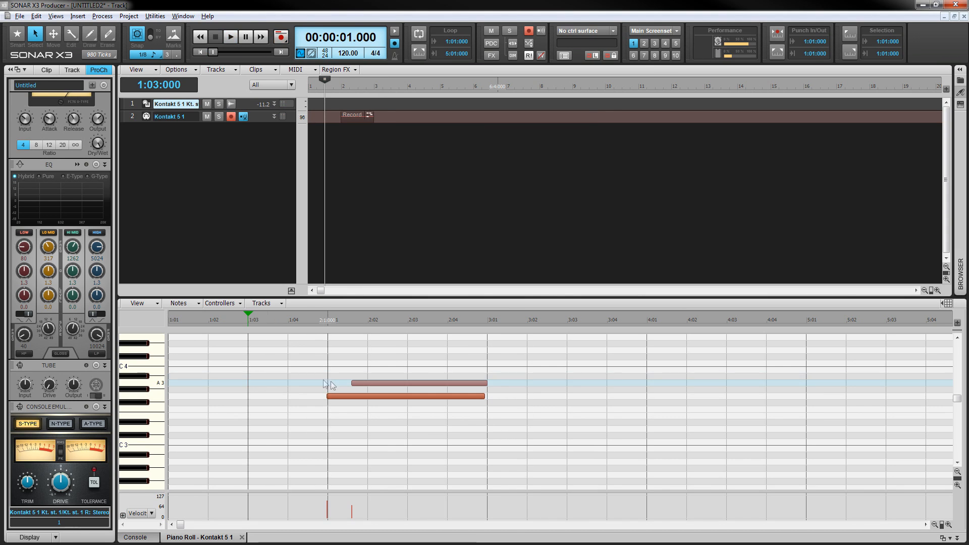
# Set the recorded A3 note's MIDI channel to 2.
pyautogui.doubleClick(371, 384)
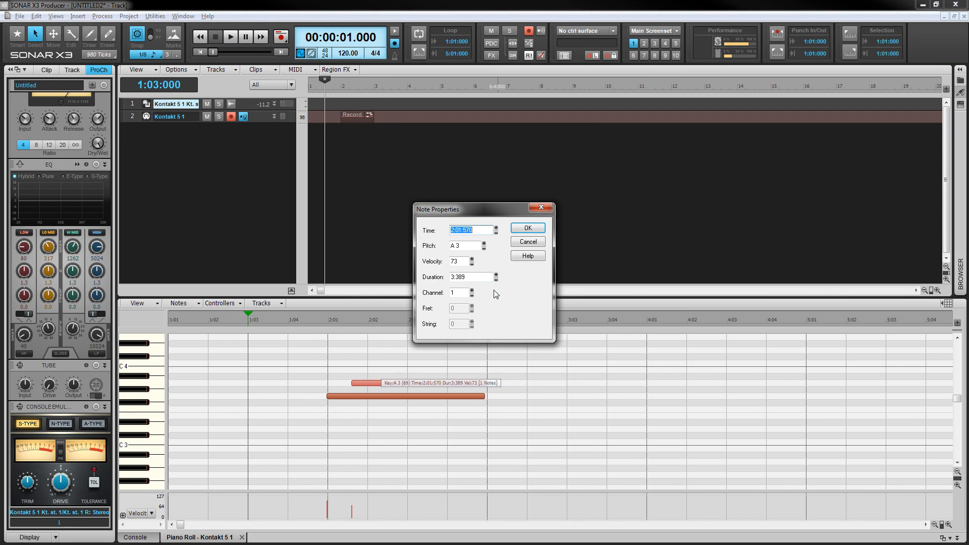
pyautogui.doubleClick(462, 292)
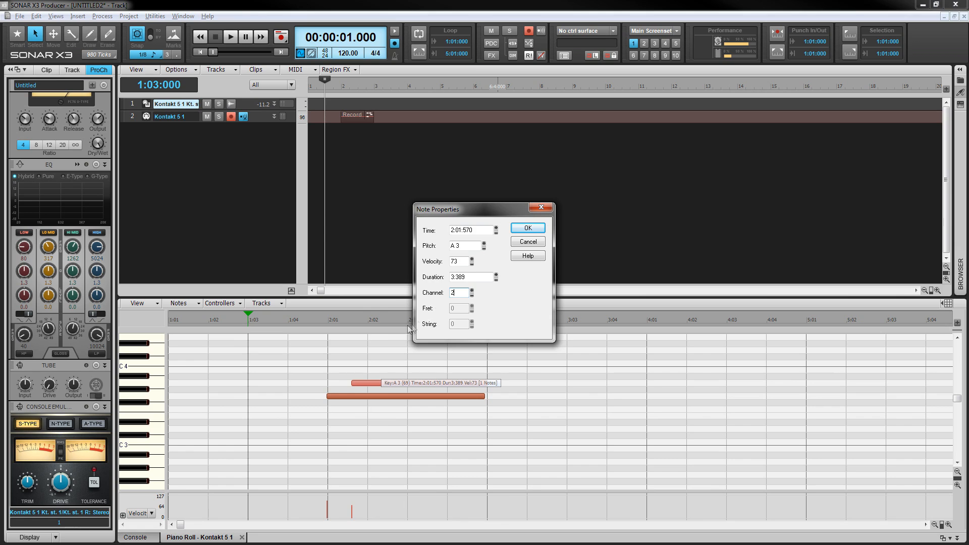
pyautogui.press('Return')
# Play back the two overlapping notes from 1:04:000 and stop.
pyautogui.click(292, 372)
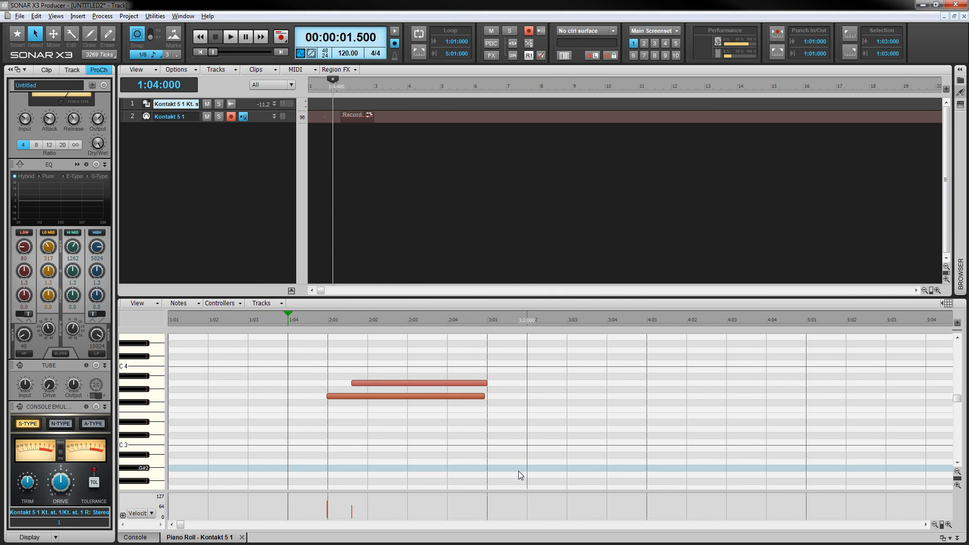
pyautogui.press('space')
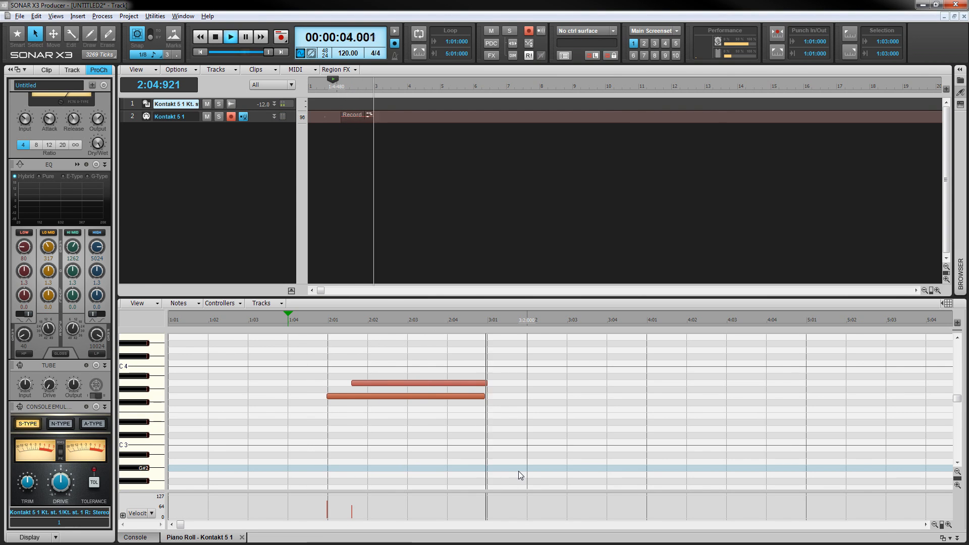
pyautogui.press('space')
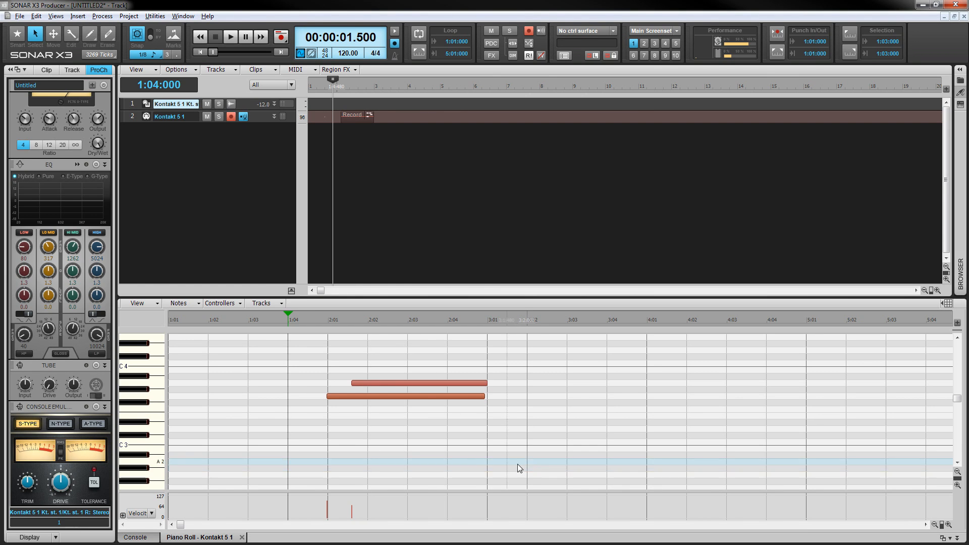
# Add a G#3 note at 2:02:000 with a duration of 2:948 and shorten the A3 note to end at about 2:02:304.
pyautogui.press('F5')
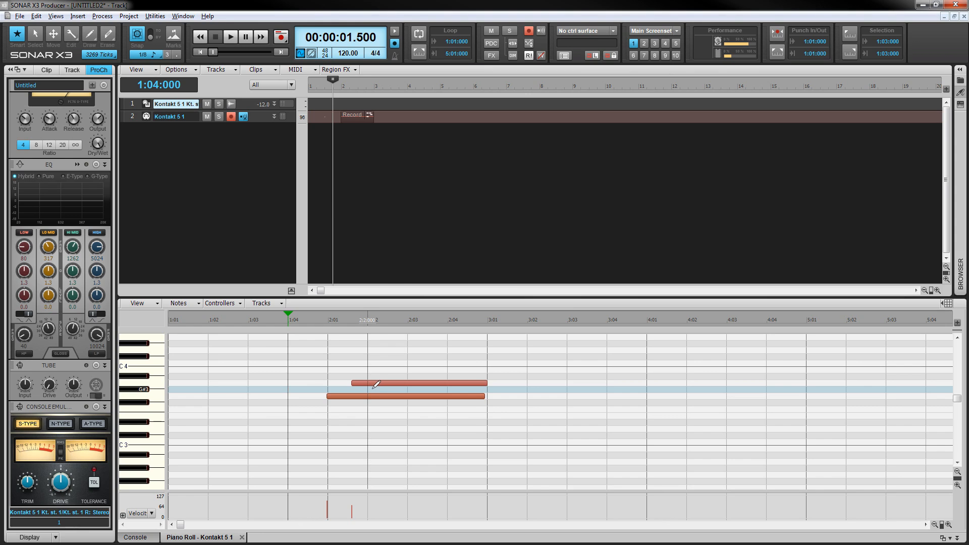
pyautogui.moveTo(374, 390)
pyautogui.mouseDown()
pyautogui.moveTo(484, 389)
pyautogui.moveTo(379, 379)
pyautogui.mouseUp()
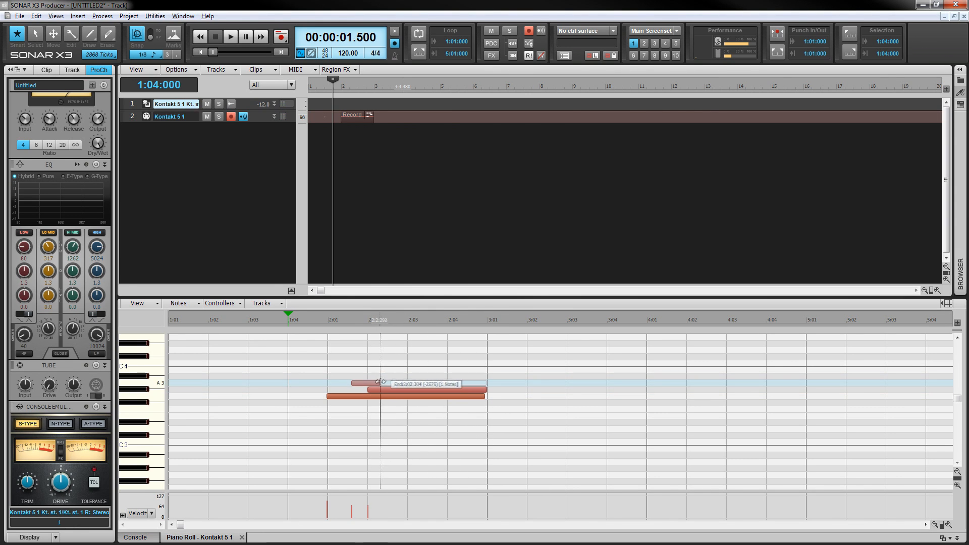
pyautogui.click(347, 398)
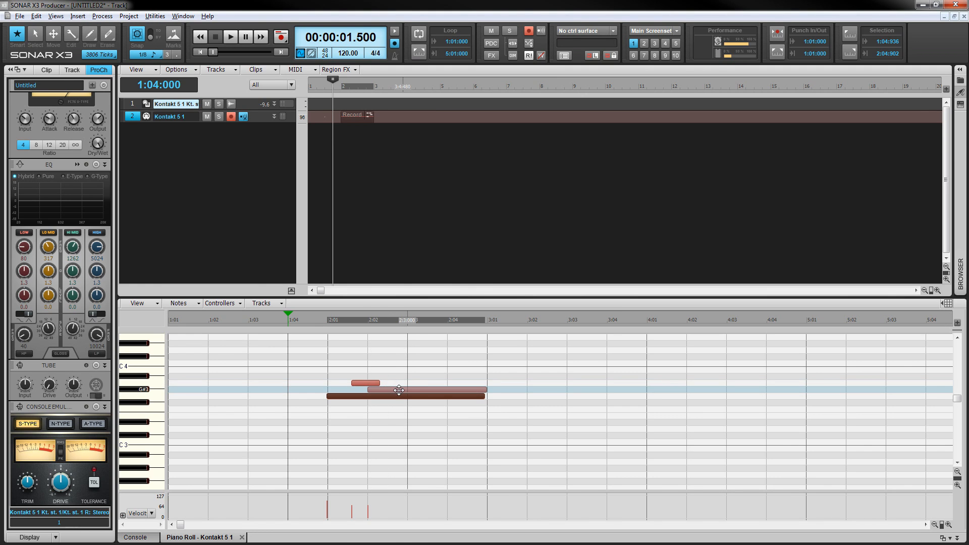
# Check the MIDI channel of the G#3 note in its note properties.
pyautogui.press('F6')
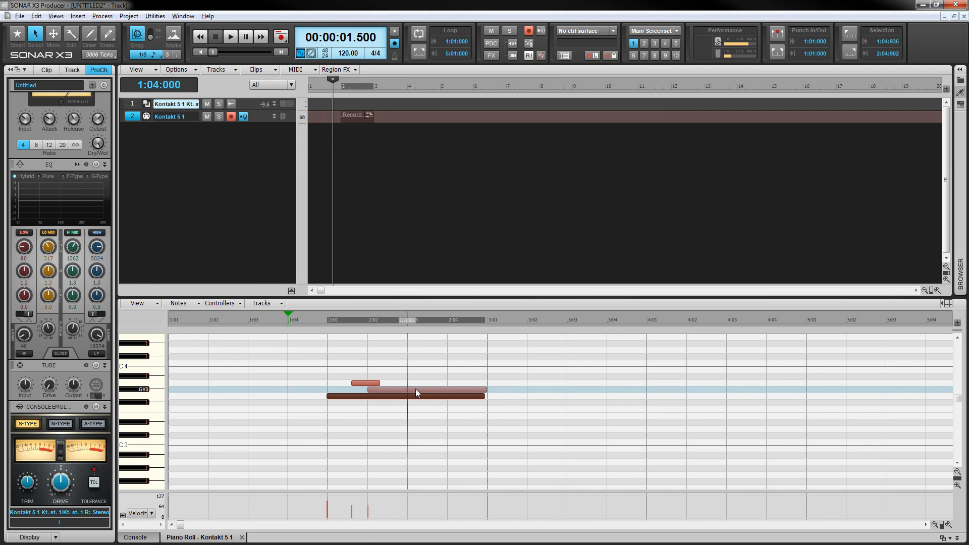
pyautogui.doubleClick(416, 390)
pyautogui.click(468, 293)
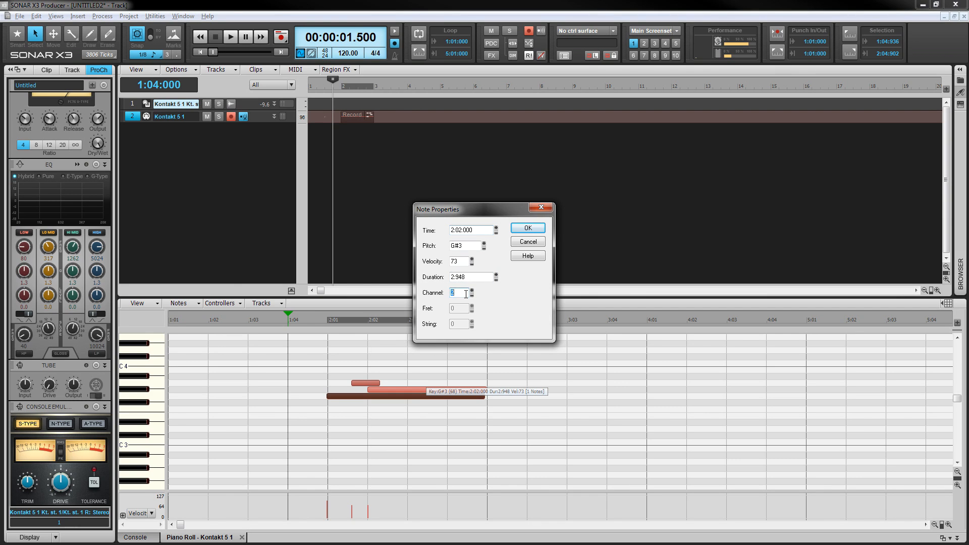
pyautogui.press('Return')
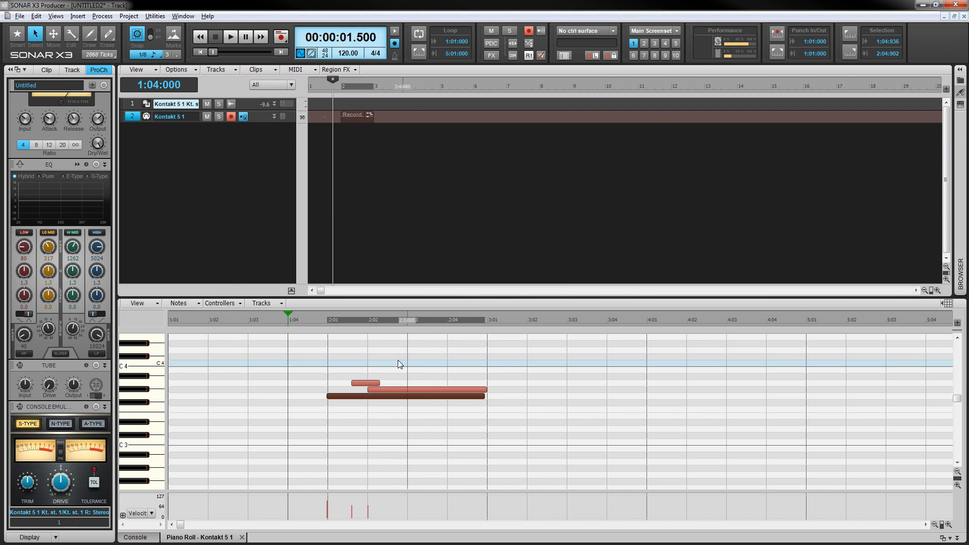
# Play back the three-note passage from about 1:04:480 and stop.
pyautogui.click(407, 365)
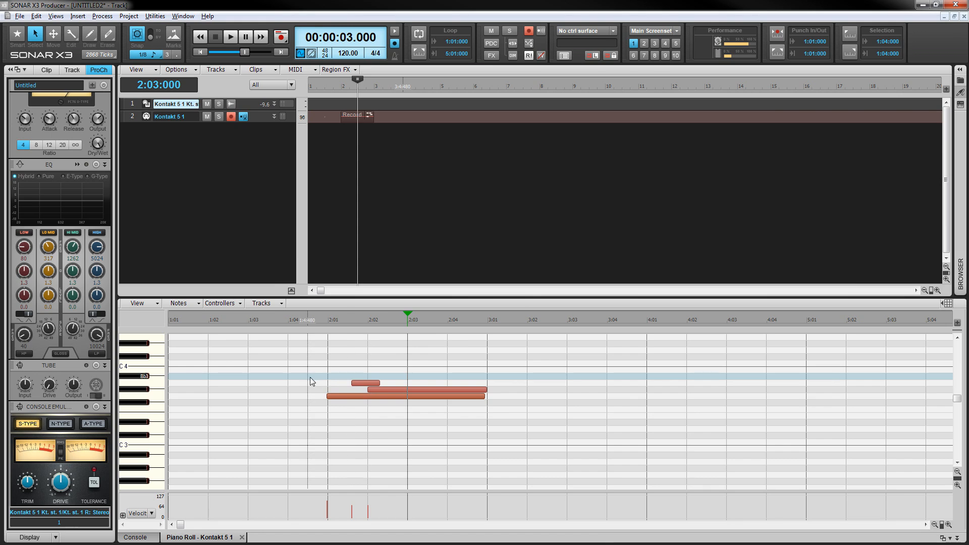
pyautogui.click(310, 379)
pyautogui.press('space')
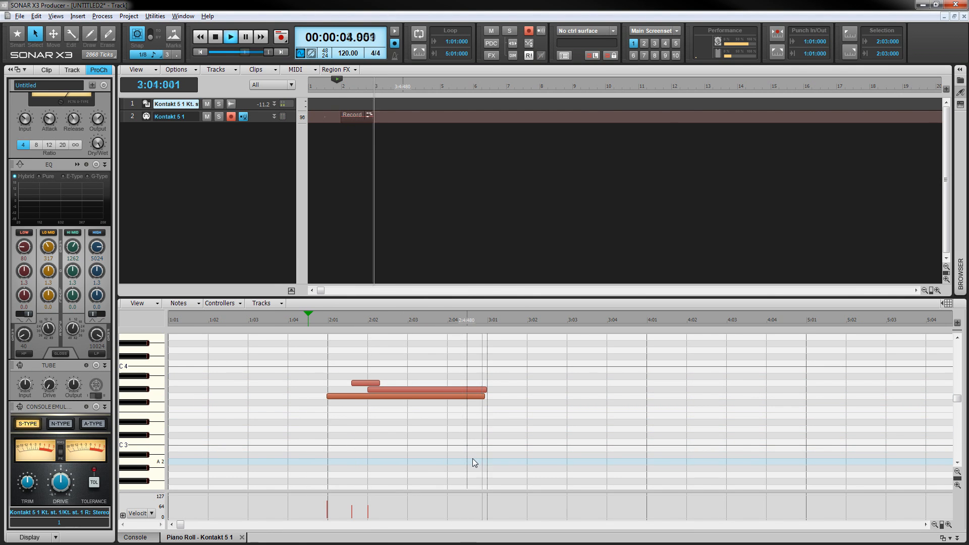
pyautogui.press('space')
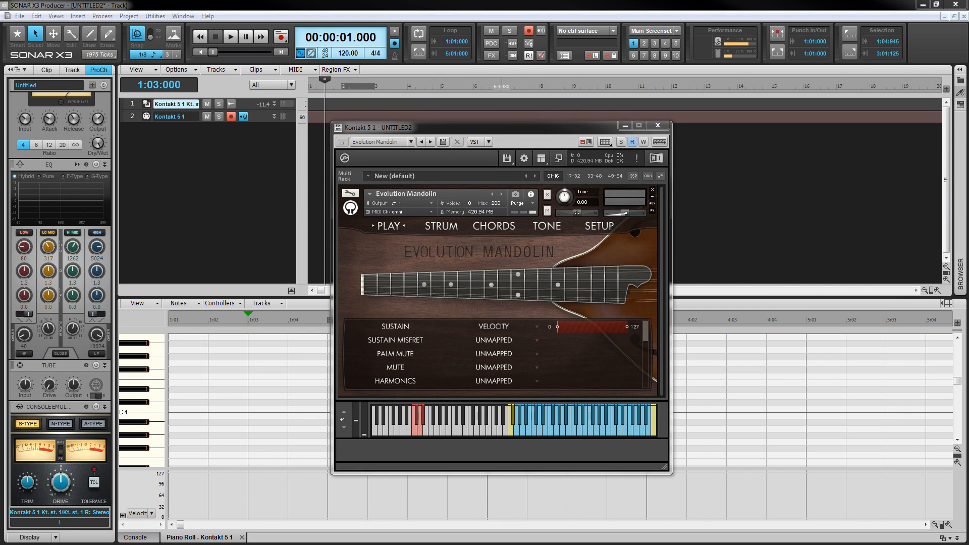
# Map the Velocity Slide articulation to Velocity in the mandolin's Play page and close the instrument window.
pyautogui.moveTo(646, 325); pyautogui.dragTo(652, 390)
pyautogui.click(500, 368)
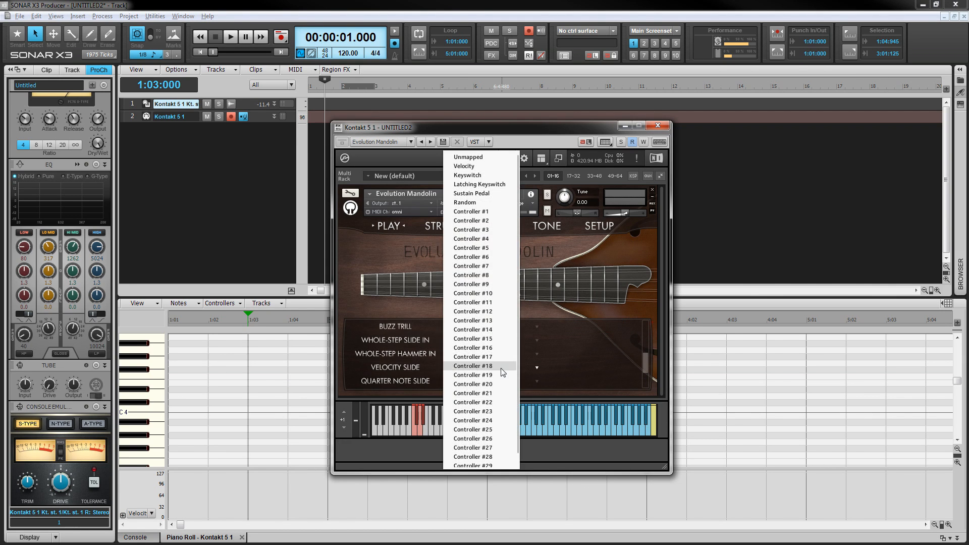
pyautogui.click(469, 166)
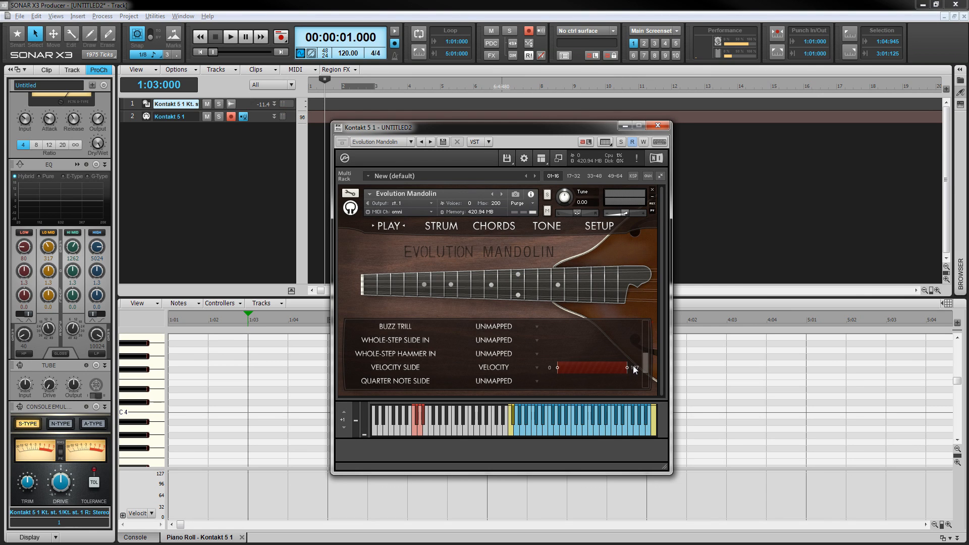
pyautogui.click(658, 125)
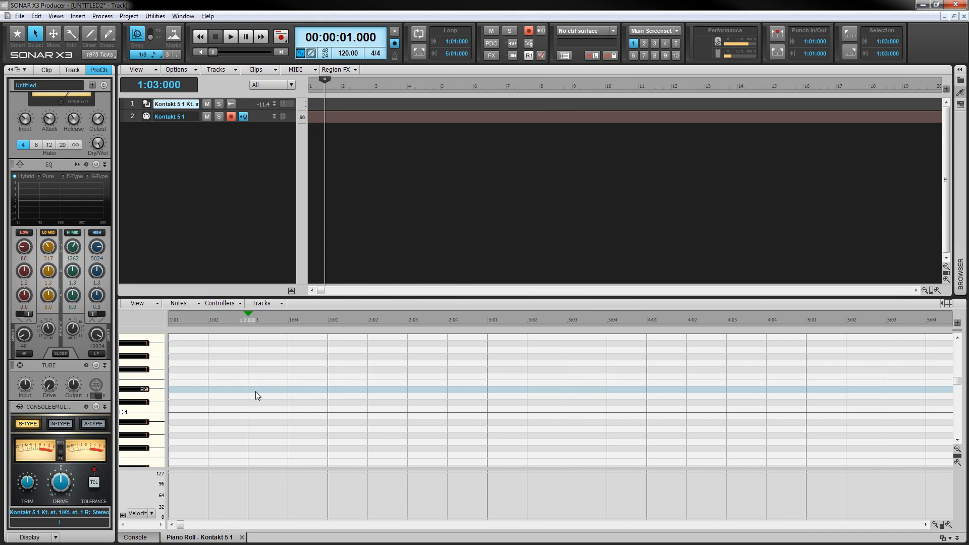
# Record two three-note chords starting at bar 2 and lengthen the first chord's notes to overlap the second chord.
pyautogui.press('r')
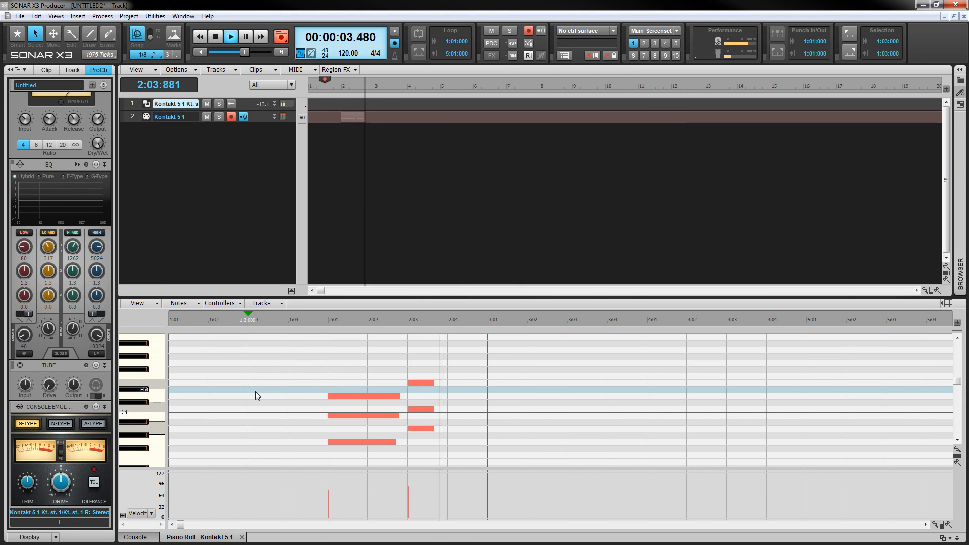
pyautogui.press('space')
pyautogui.moveTo(385, 372); pyautogui.dragTo(420, 440)
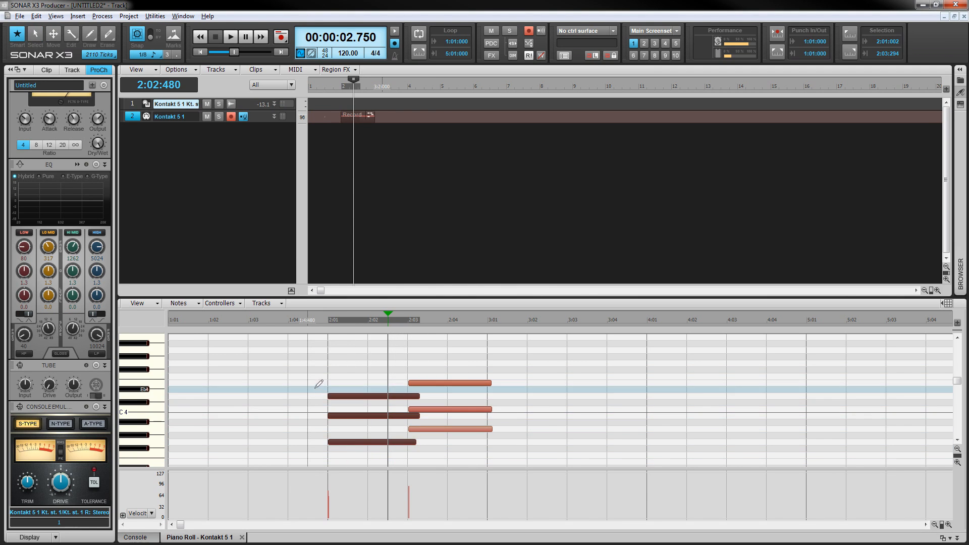
# Deselect the notes and play back the two overlapping chords from 1:04:000.
pyautogui.press('F6')
pyautogui.click(306, 382)
pyautogui.click(306, 380)
pyautogui.click(286, 382)
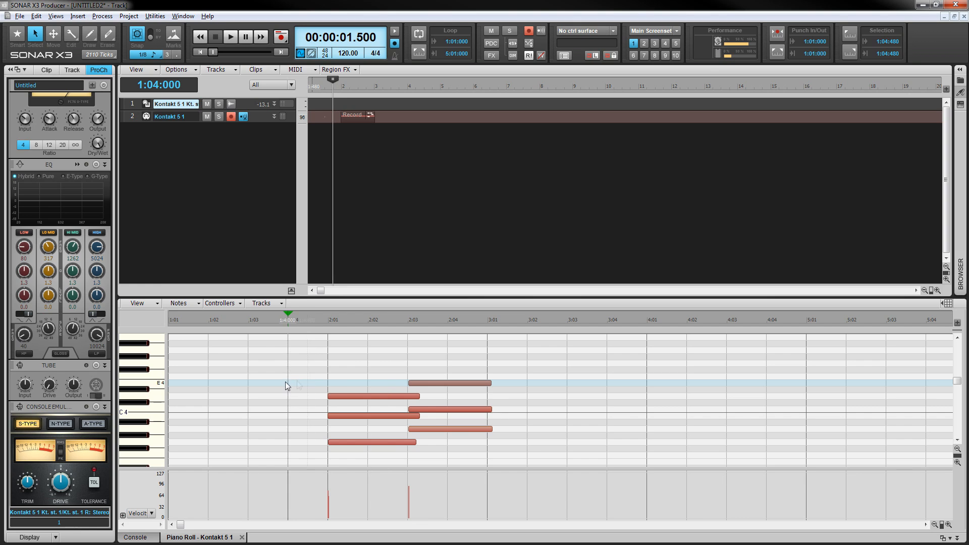
pyautogui.scroll(-1, 334, 384)
pyautogui.press('space')
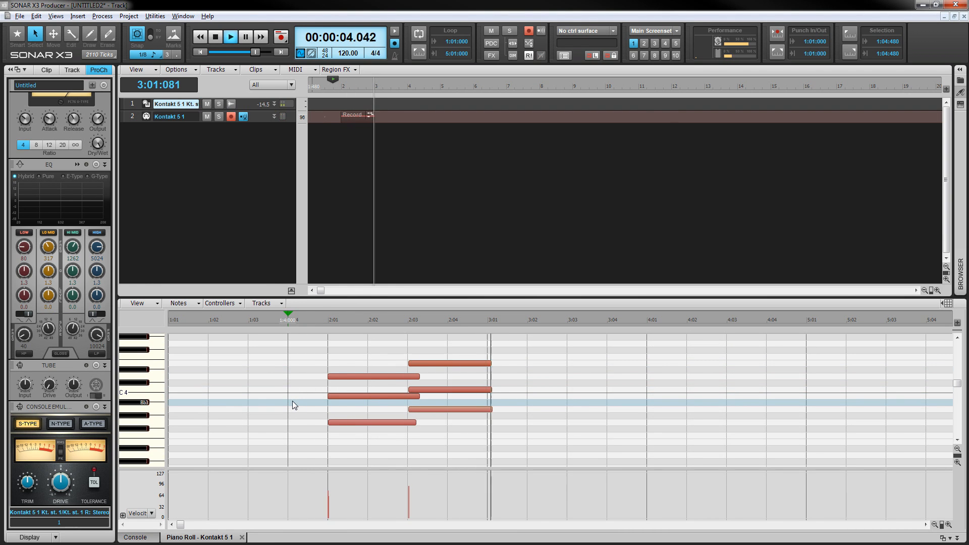
pyautogui.press('space')
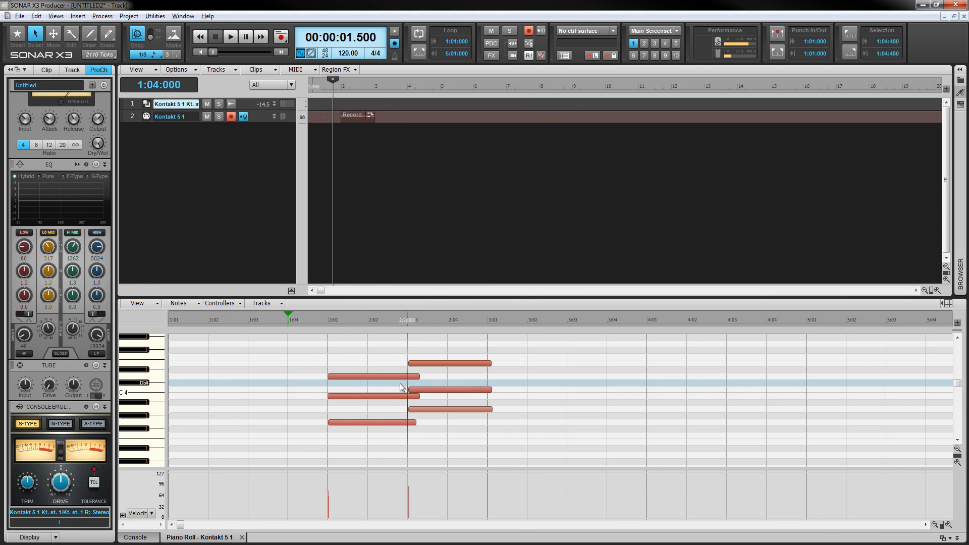
# Single out the first chord's B3, the second chord's A3 and the first chord's G3 in turn.
pyautogui.click(376, 397)
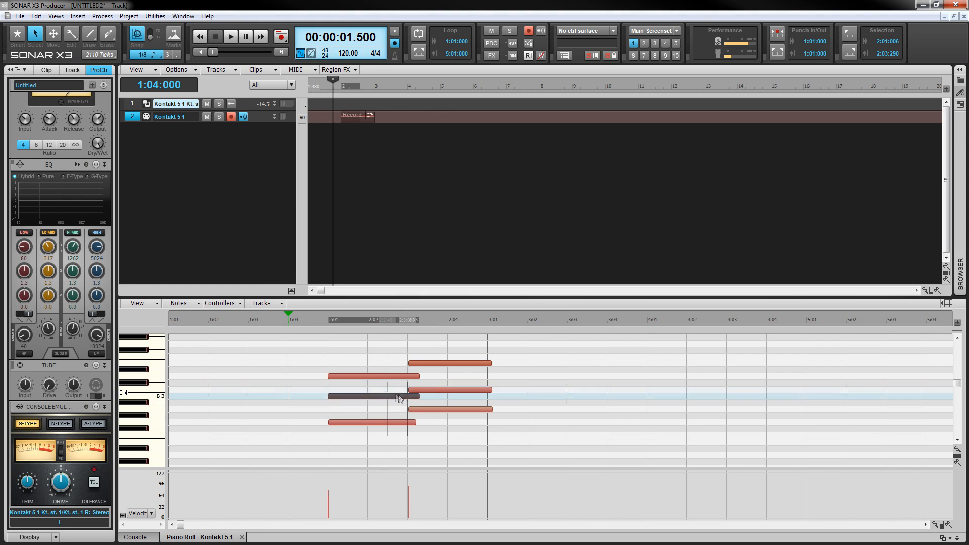
pyautogui.moveTo(408, 402); pyautogui.dragTo(488, 417)
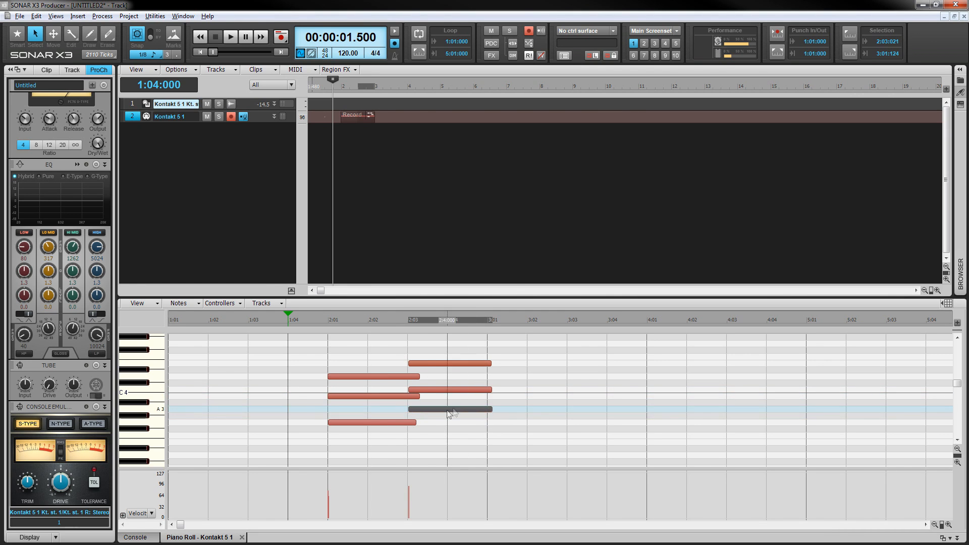
pyautogui.moveTo(359, 388); pyautogui.dragTo(362, 434)
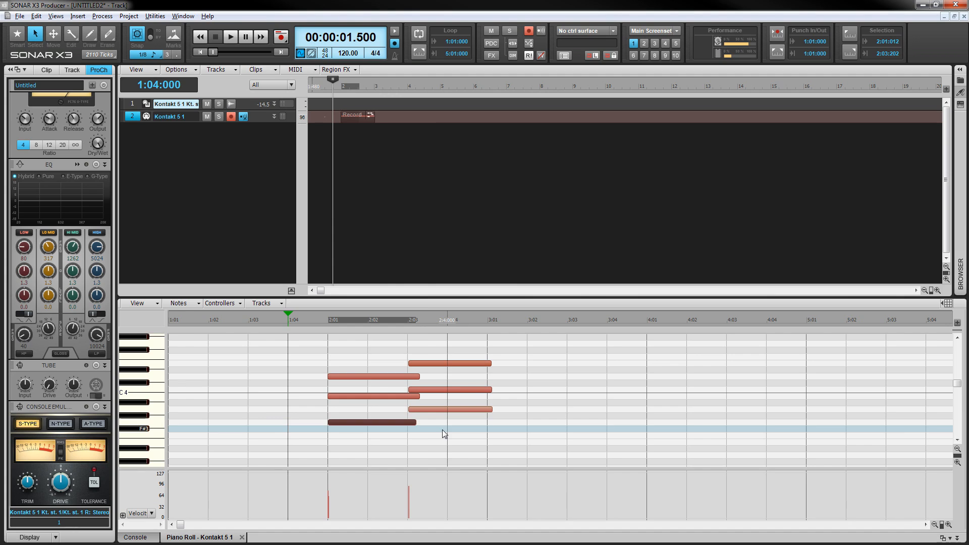
# Assign the first chord's B3 and the second chord's C4 to MIDI channel 2 in their note properties.
pyautogui.doubleClick(397, 397)
pyautogui.doubleClick(462, 293)
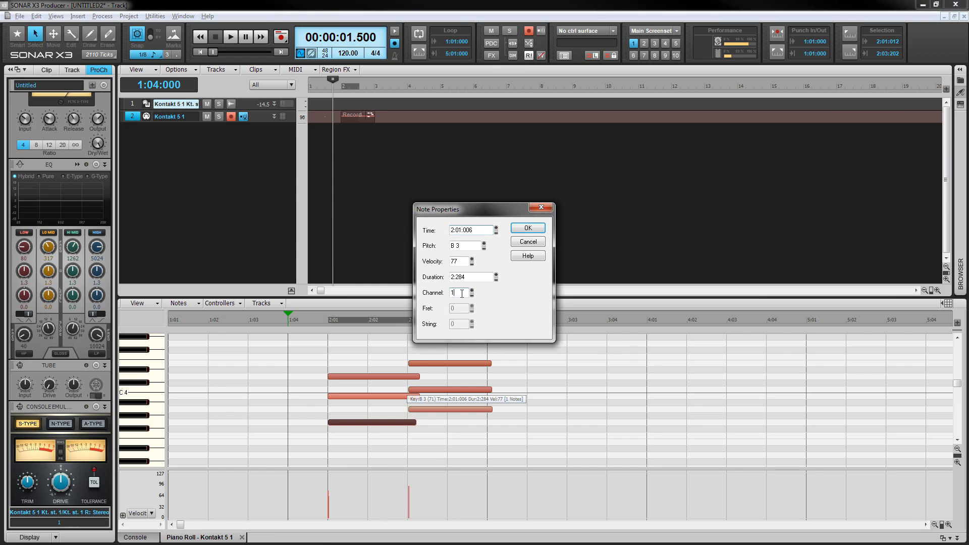
pyautogui.press('Return')
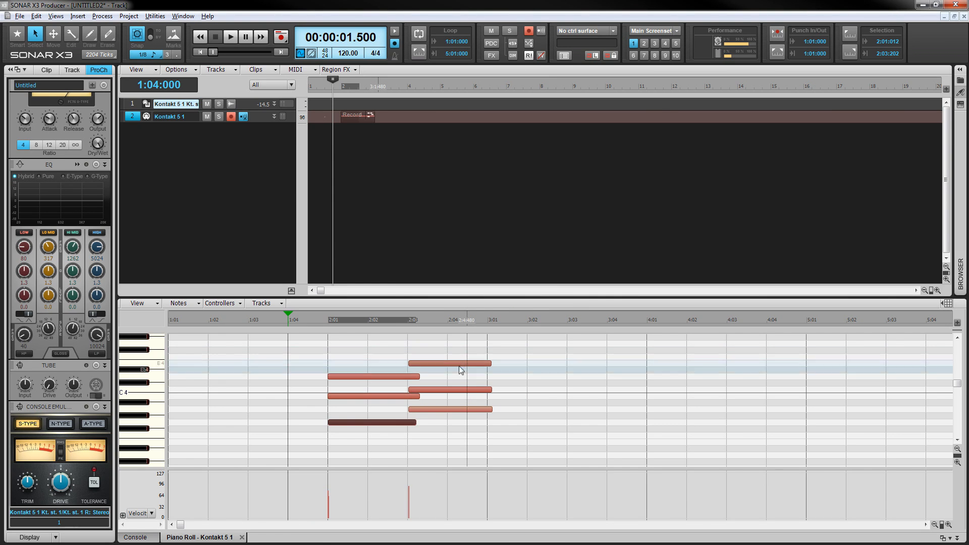
pyautogui.doubleClick(468, 392)
pyautogui.doubleClick(465, 294)
pyautogui.write('2')
pyautogui.press('Return')
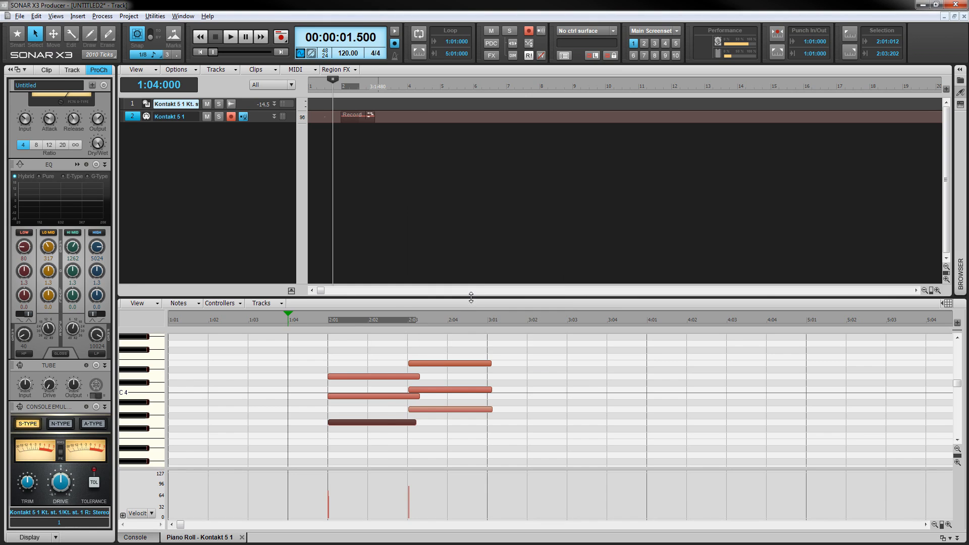
# Deselect the notes and play back the two chords from 1:04:000 to hear the channel 2 change.
pyautogui.click(293, 372)
pyautogui.press('space')
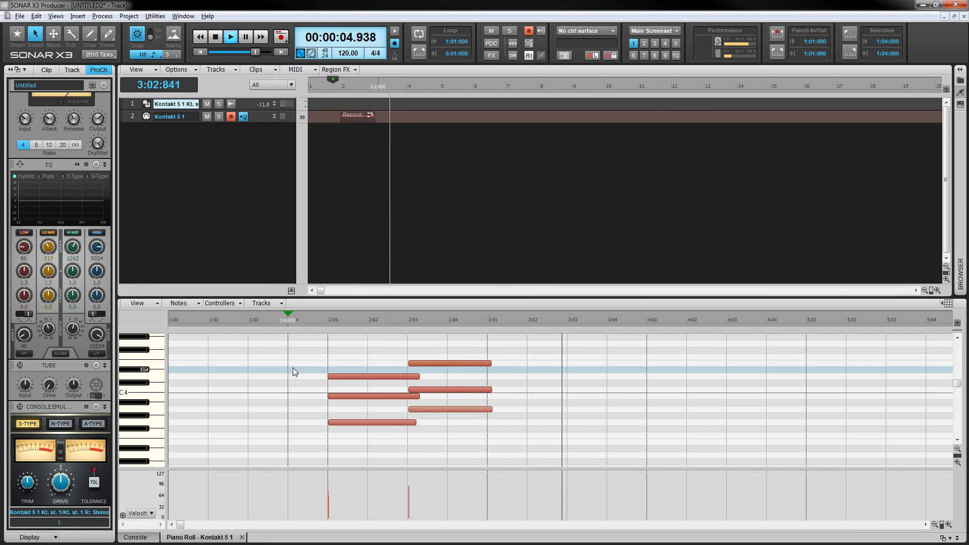
pyautogui.press('space')
# Select the second chord's notes and set the mandolin's Legato Range Up and Legato Range Down to Perfect 4th on its Setup page.
pyautogui.moveTo(451, 356); pyautogui.dragTo(482, 421)
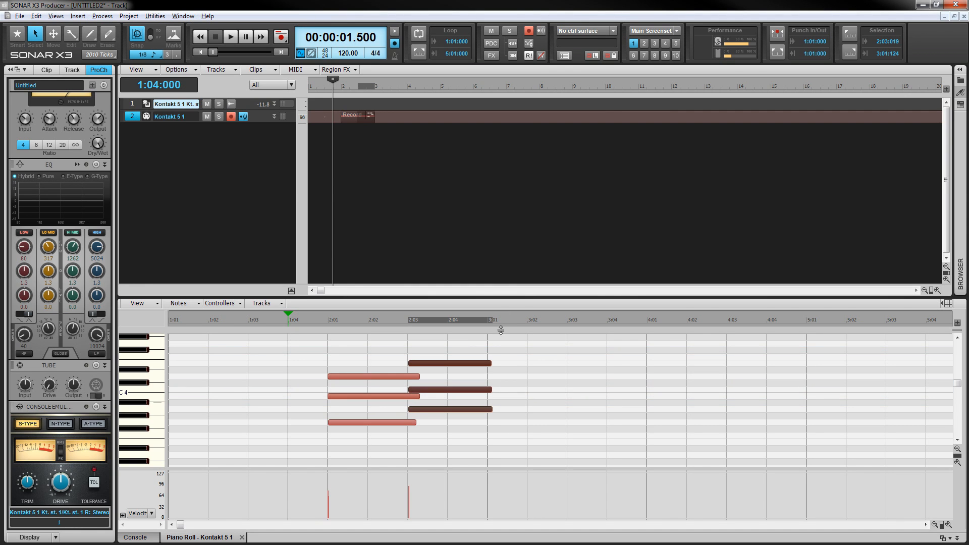
pyautogui.click(145, 106)
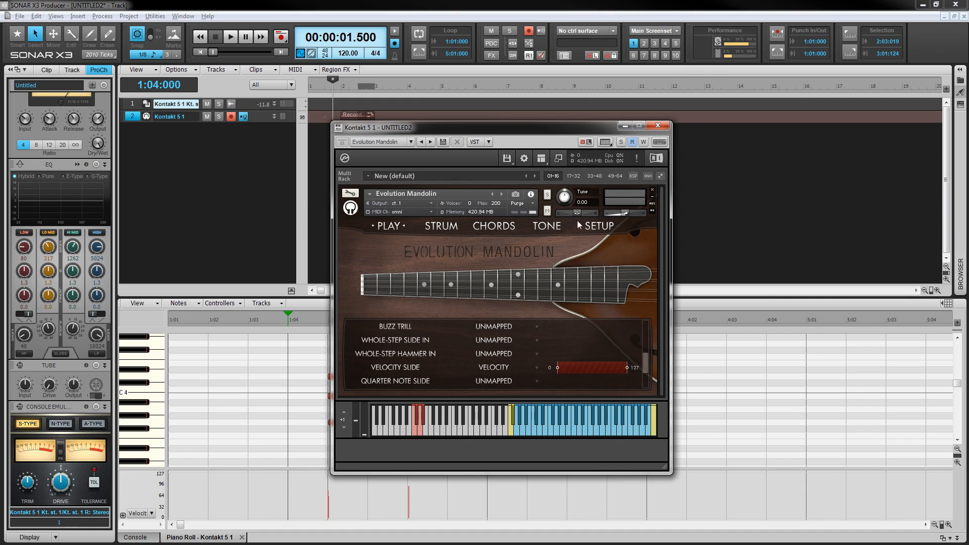
pyautogui.click(607, 227)
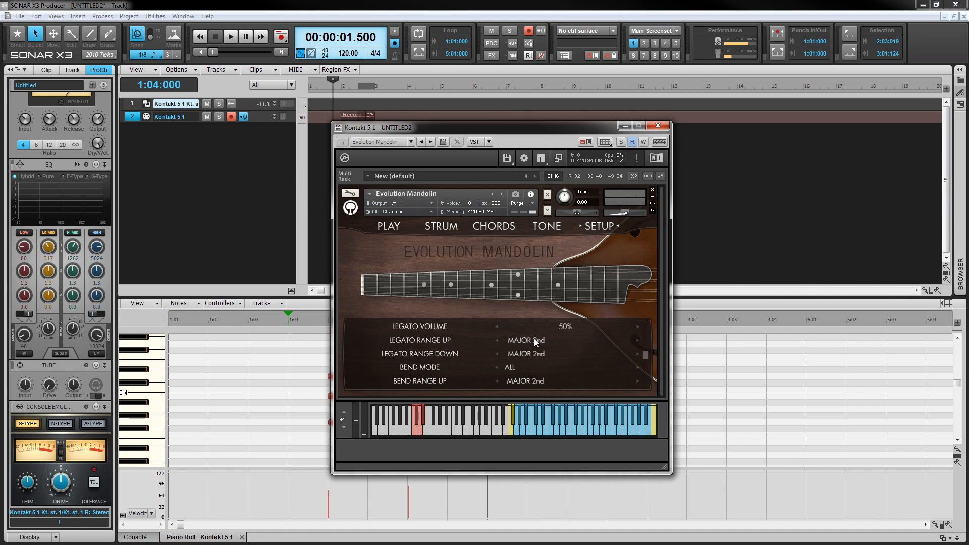
pyautogui.scroll(1, 555, 339)
pyautogui.scroll(1, 556, 338)
pyautogui.scroll(2, 537, 355)
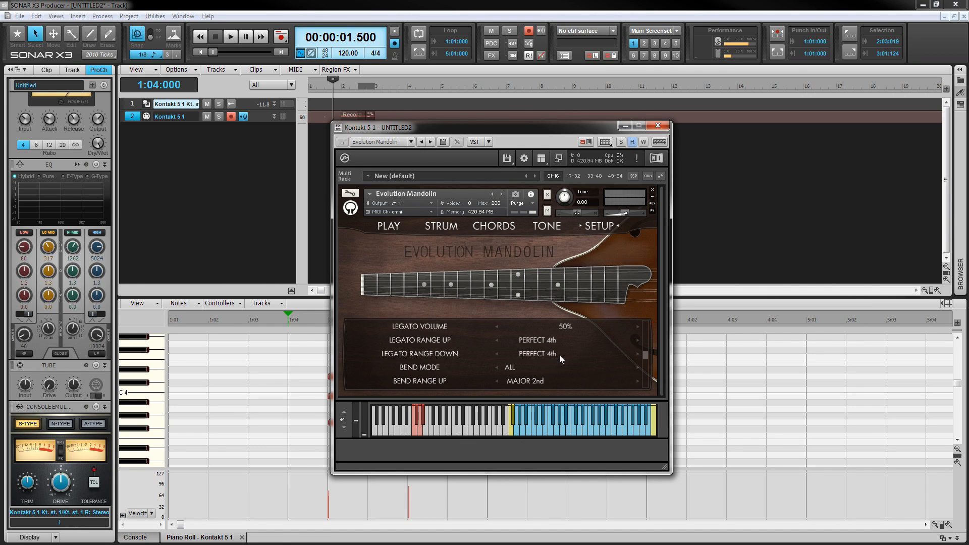
pyautogui.click(658, 125)
# Transpose the second chord's three selected notes up to C4, E4 and G4, then deselect them.
pyautogui.moveTo(480, 341); pyautogui.dragTo(453, 423)
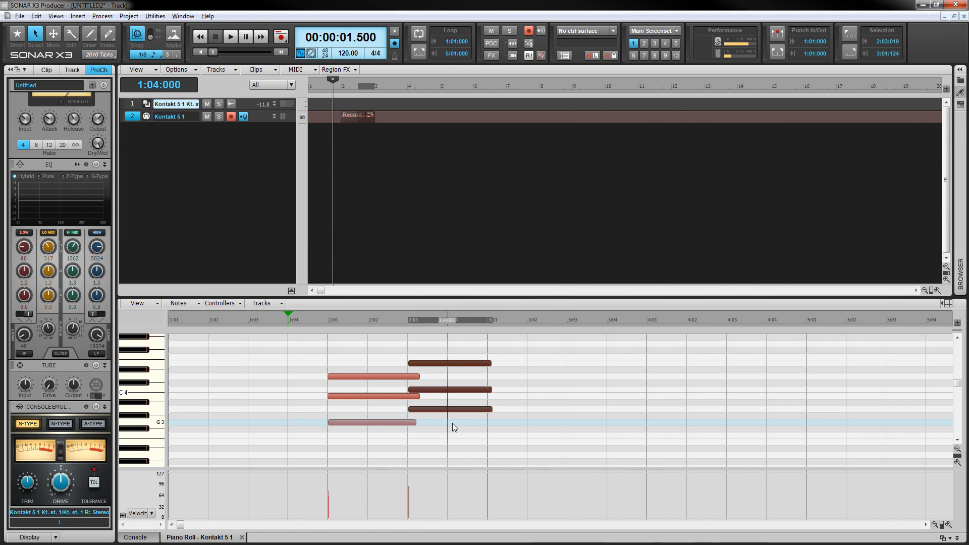
pyautogui.press('Up')
pyautogui.press('Up')
pyautogui.press('Up')
pyautogui.click(477, 370)
# Play back the first chord into the raised second chord from 1:04:000.
pyautogui.click(303, 370)
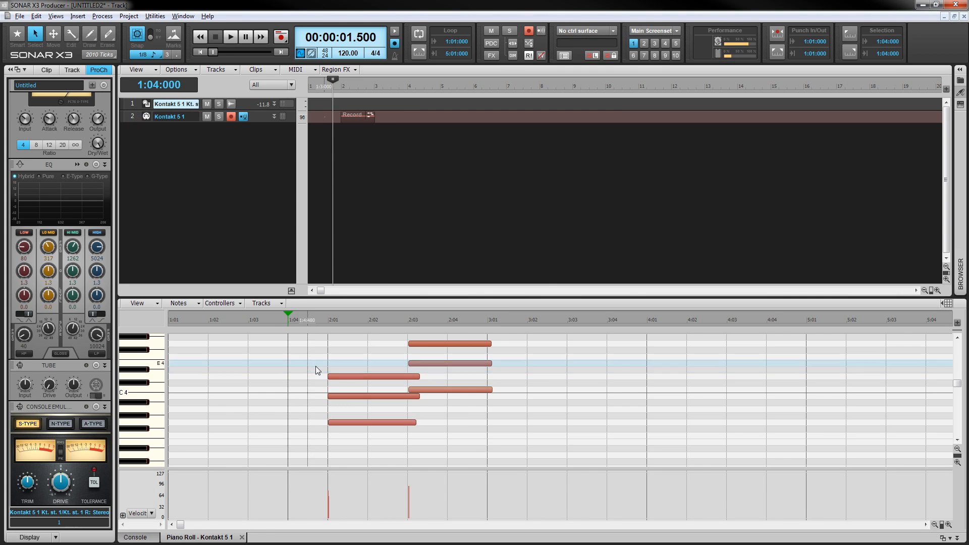
pyautogui.scroll(2, 318, 371)
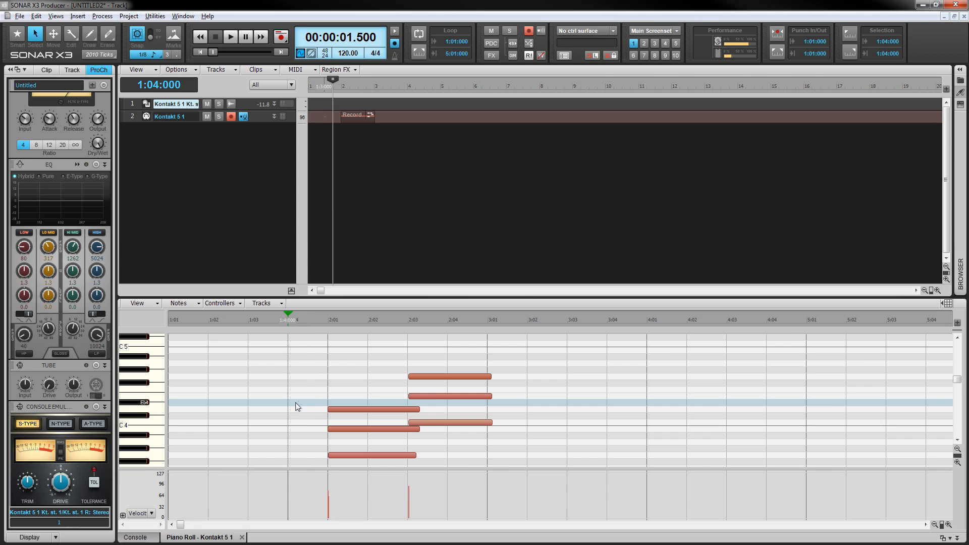
pyautogui.scroll(-2, 293, 404)
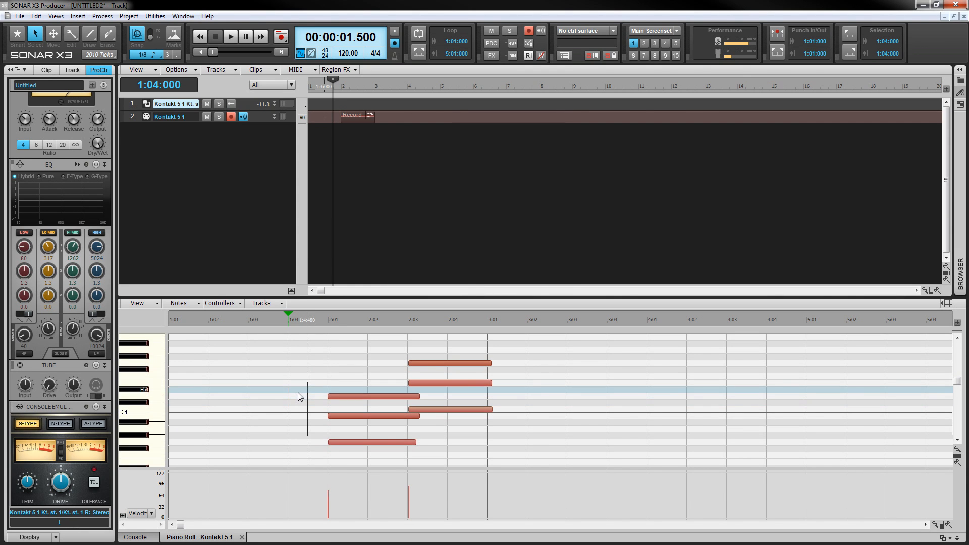
pyautogui.press('space')
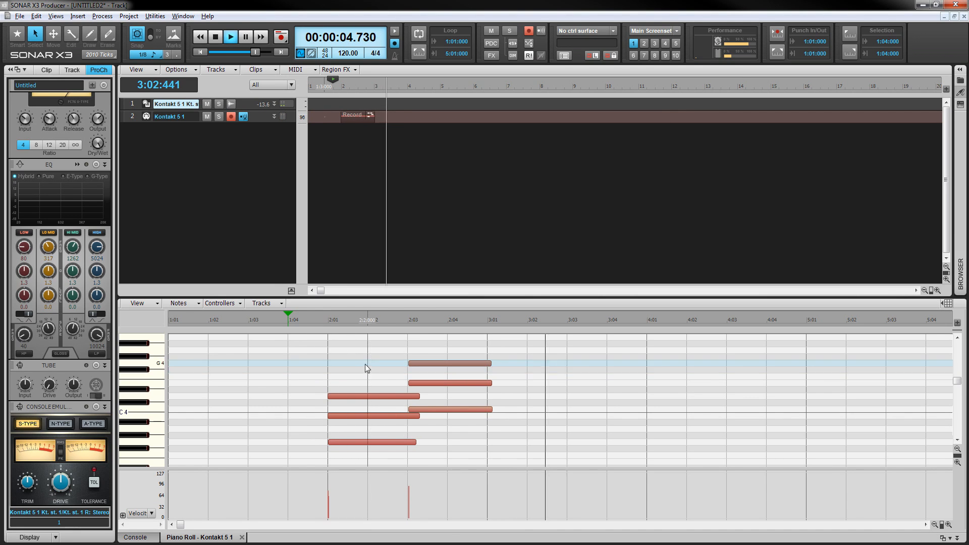
pyautogui.press('space')
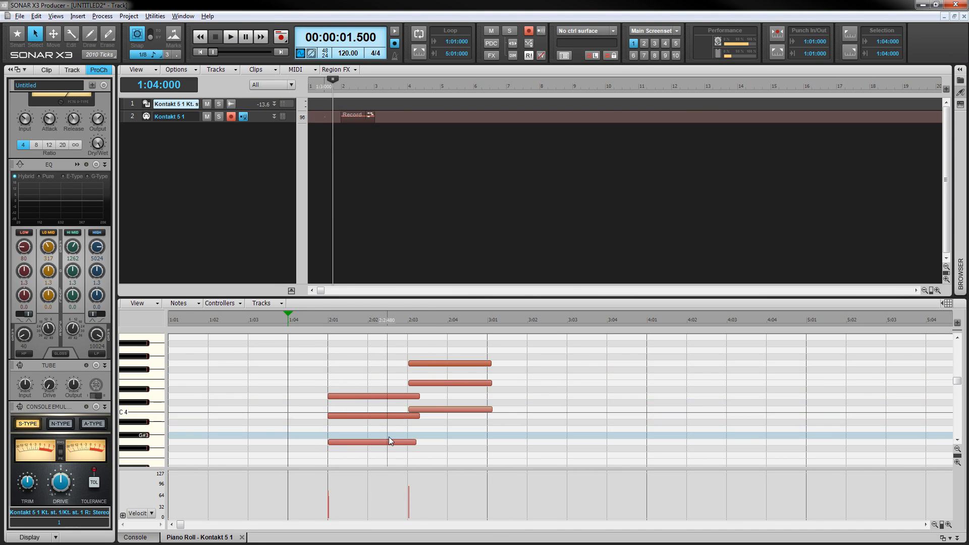
# Single out the first chord's B3, the second chord's E4, and the first chord's G3 and D4 in turn.
pyautogui.click(373, 416)
pyautogui.moveTo(450, 376); pyautogui.dragTo(475, 395)
pyautogui.click(396, 409)
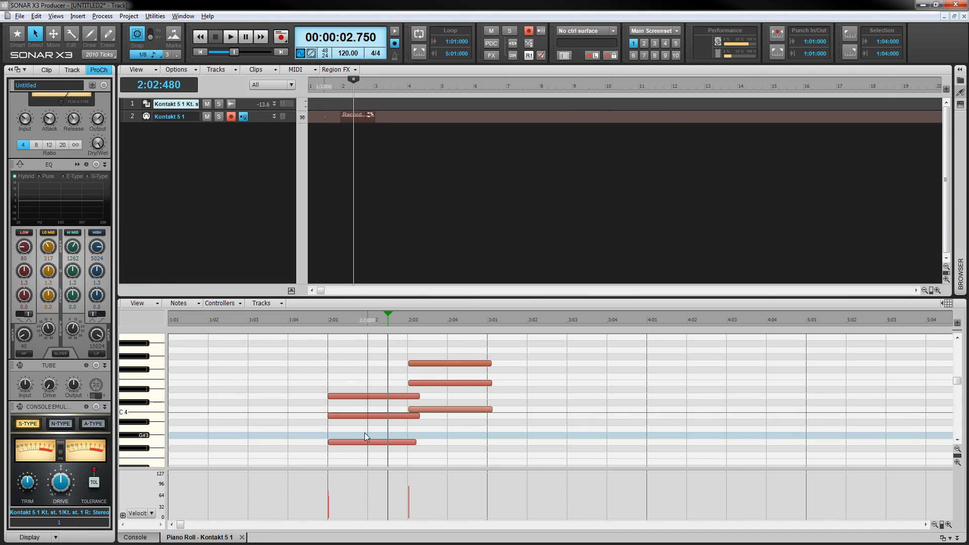
pyautogui.moveTo(364, 432); pyautogui.dragTo(389, 450)
pyautogui.moveTo(392, 378); pyautogui.dragTo(348, 398)
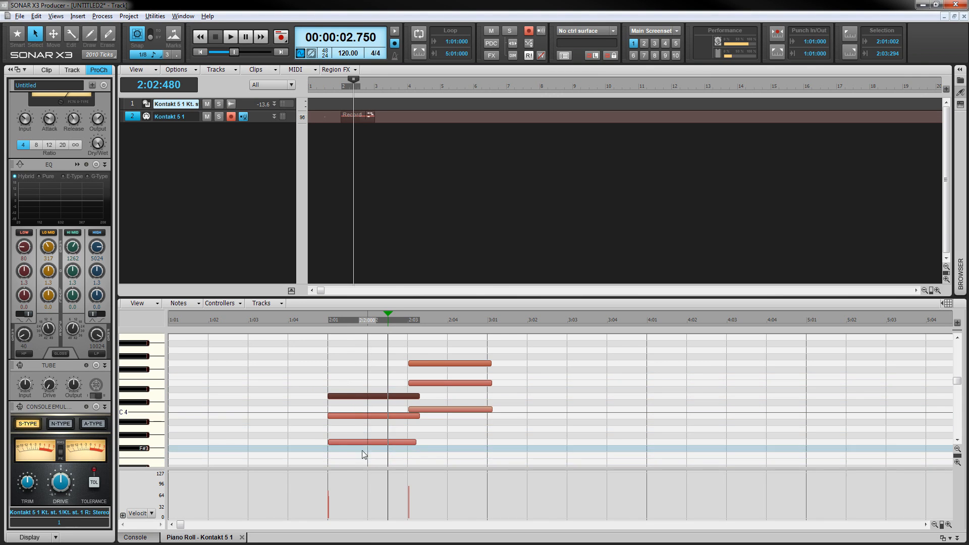
# Check the MIDI channel of the first chord's D4 and set the second chord's G4 to channel 3.
pyautogui.doubleClick(371, 395)
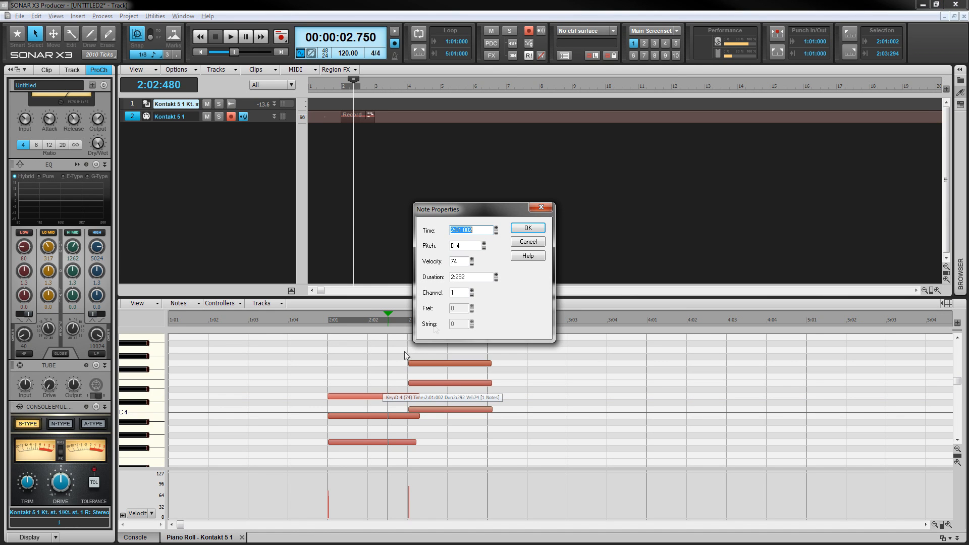
pyautogui.doubleClick(459, 294)
pyautogui.press('Escape')
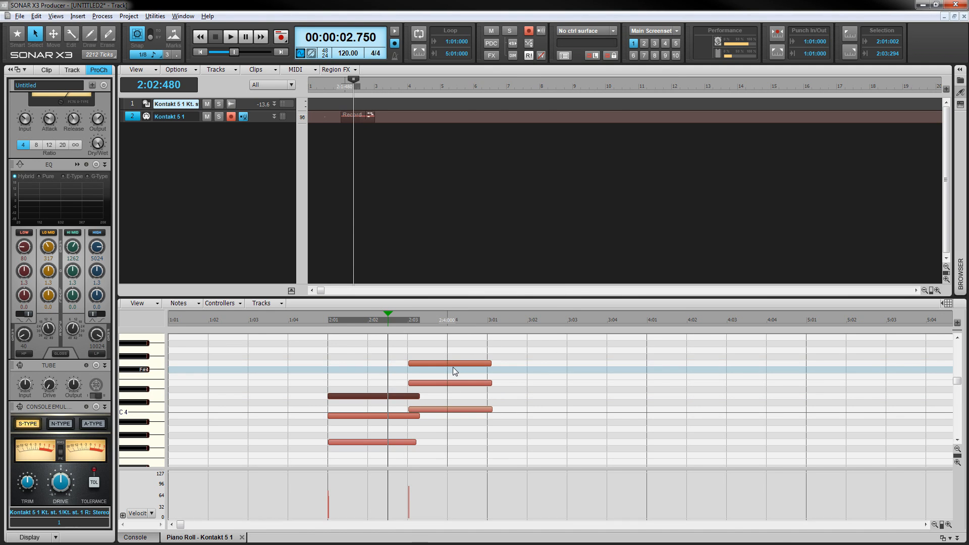
pyautogui.doubleClick(446, 363)
pyautogui.doubleClick(461, 293)
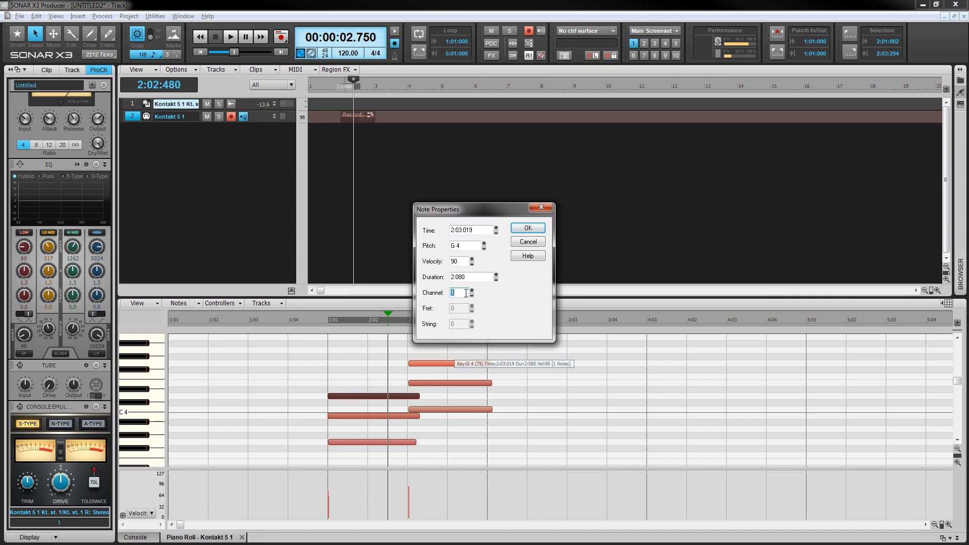
pyautogui.write('3')
pyautogui.press('Return')
# Deselect the notes and play back the chords from 1:04:000 to hear the channel 3 assignment.
pyautogui.click(309, 395)
pyautogui.press('space')
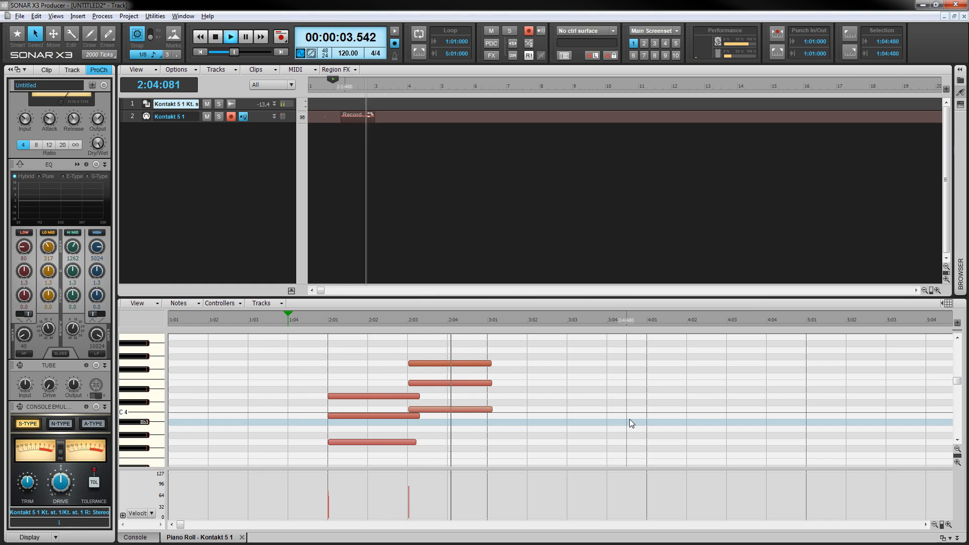
pyautogui.press('space')
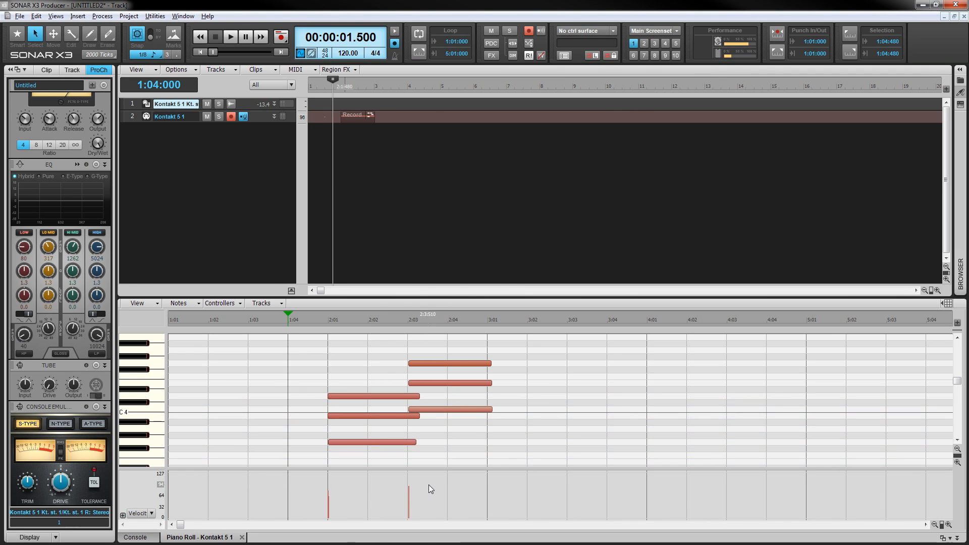
# Activate the Smart tool for editing the note velocities of the second chord at 2:03.
pyautogui.press('F5')
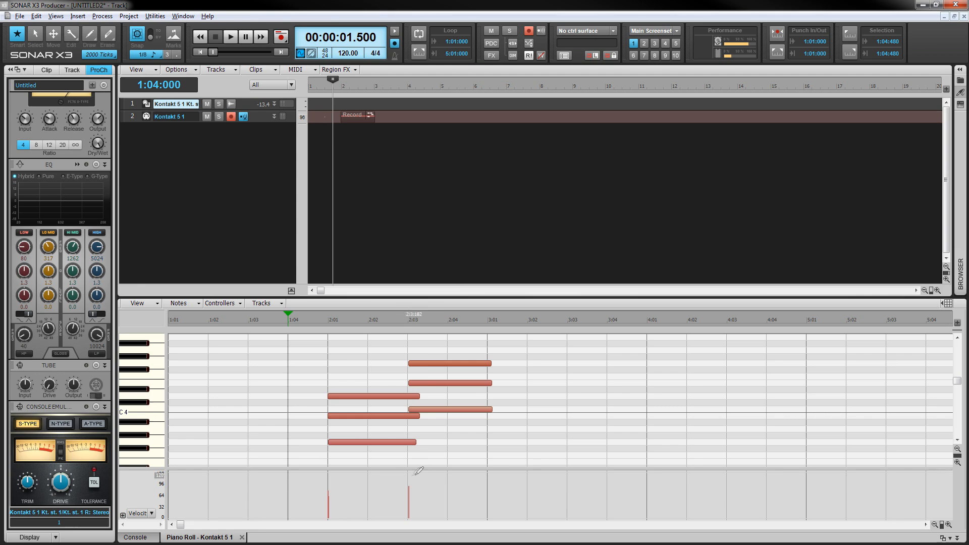